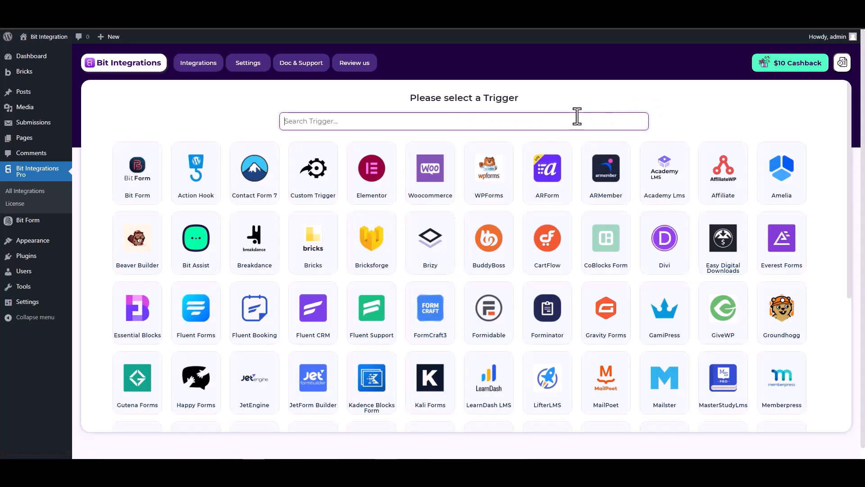
# Pick Bricksforge from a 'bric' trigger search and start fetching a form submission
pyautogui.write('brick')
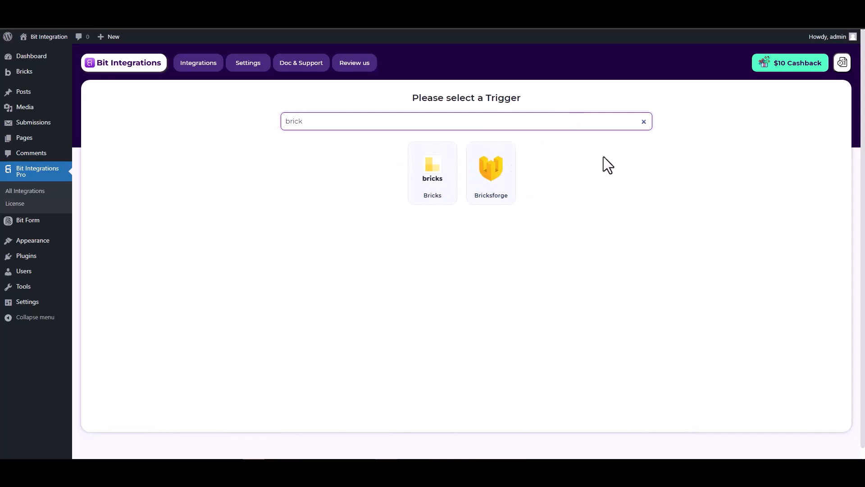
pyautogui.click(491, 176)
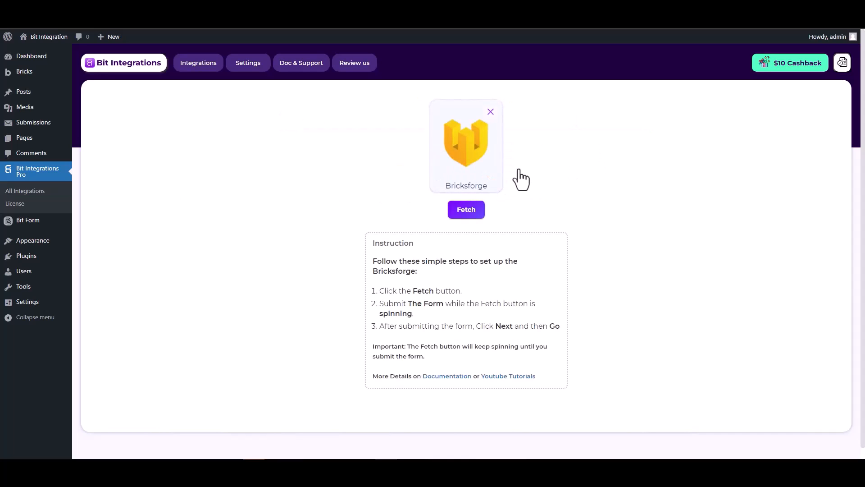
pyautogui.click(464, 210)
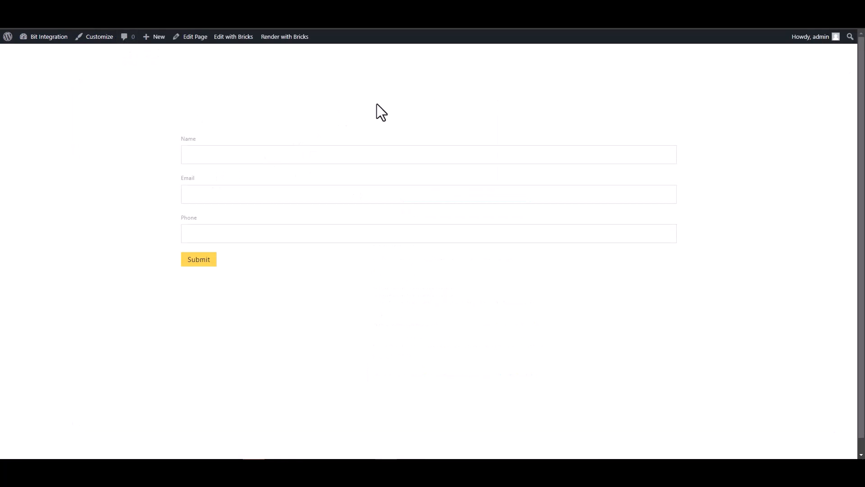
# Submit a Bricks form test entry with sample name, e-mail address and phone number
pyautogui.click(604, 155)
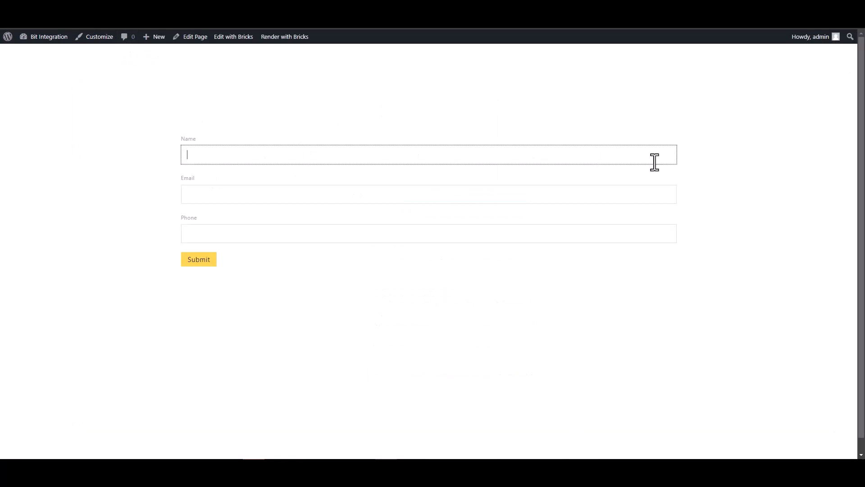
pyautogui.write('te')
pyautogui.click(667, 193)
pyautogui.write('test@gmail.com')
pyautogui.click(604, 233)
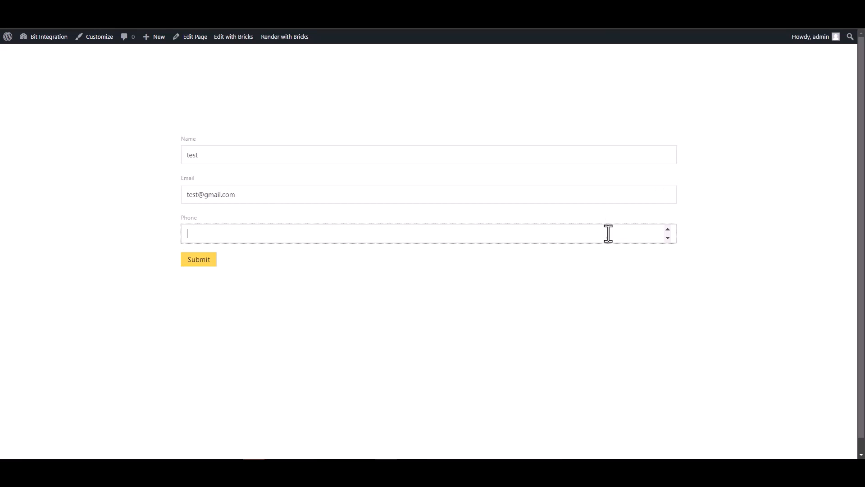
pyautogui.write('123456')
pyautogui.click(203, 262)
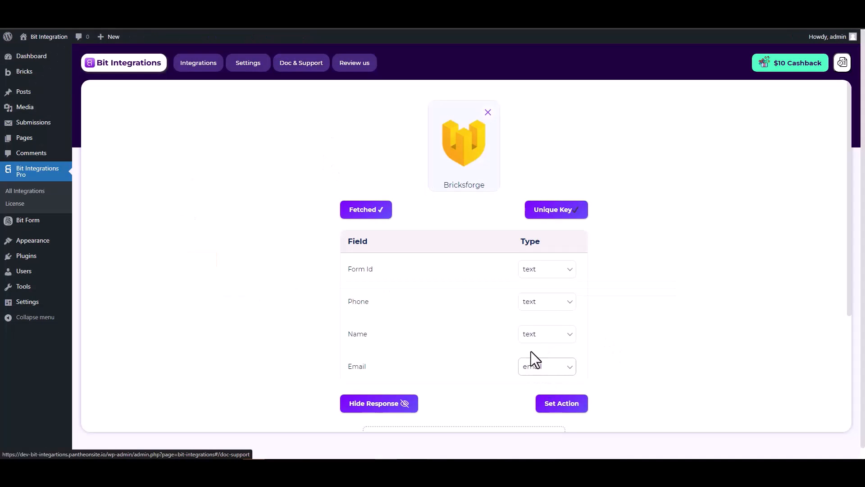
# Scroll through the fetched fields: Form Id, Phone and Name as text, Email as email
pyautogui.scroll(-2, 531, 356)
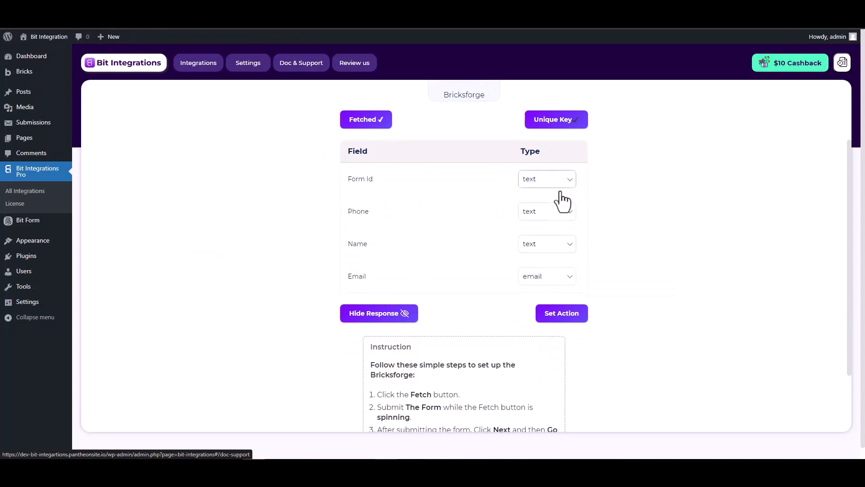
pyautogui.scroll(2, 618, 220)
pyautogui.scroll(-1, 618, 220)
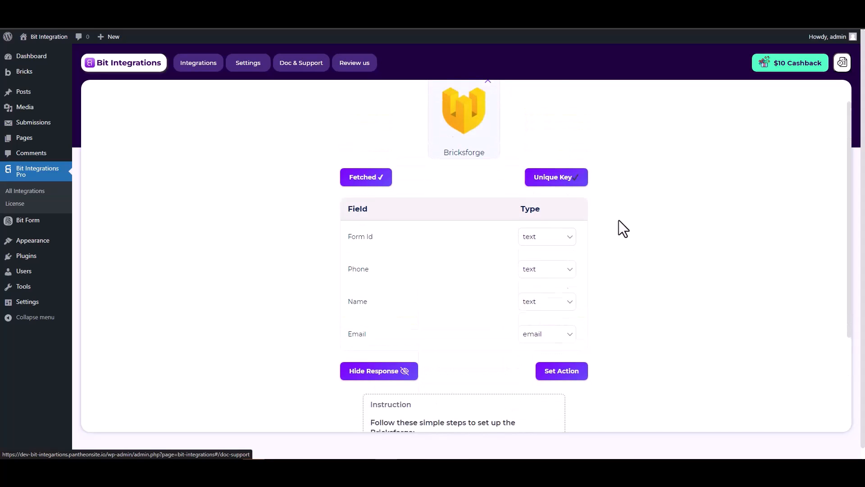
# Set SureTriggers as the integration's action, found by searching 'sure'
pyautogui.click(564, 359)
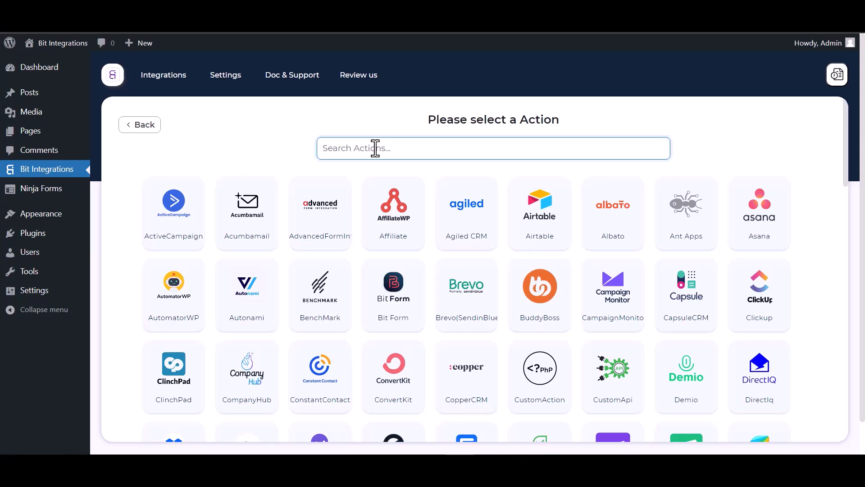
pyautogui.write('sure')
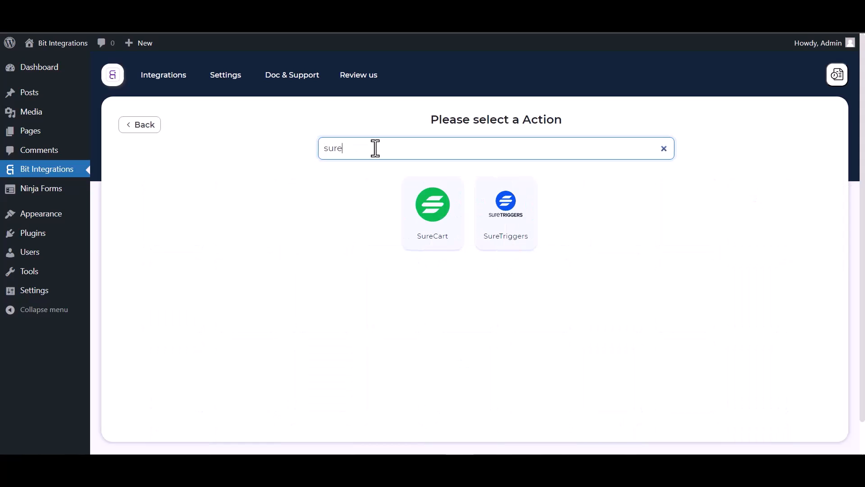
pyautogui.click(508, 226)
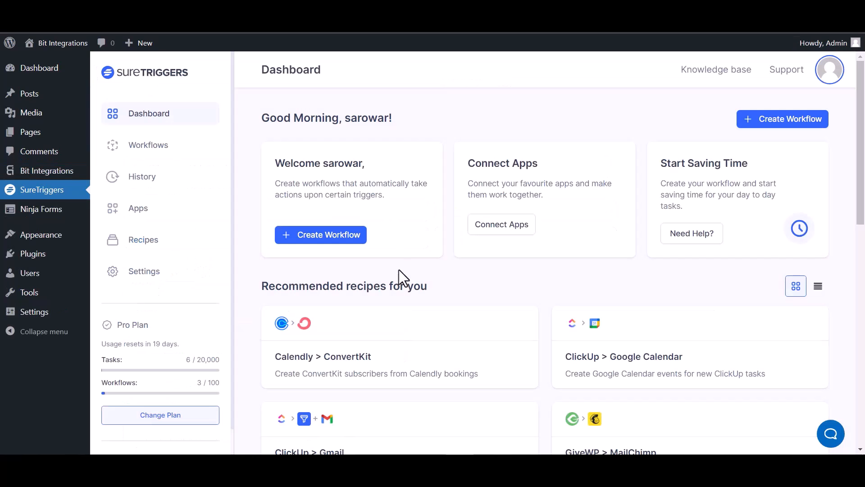
# Create a SureTriggers workflow named 'Bit Integrations' and open its builder
pyautogui.click(772, 121)
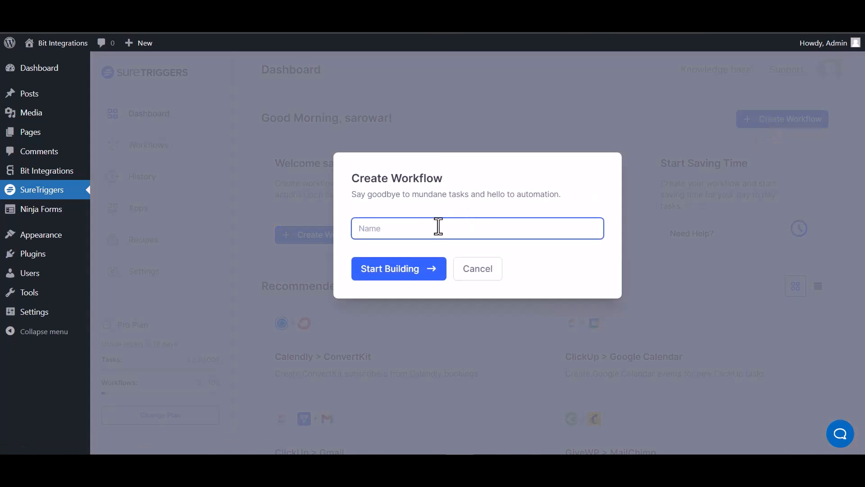
pyautogui.write('Bit Integrations')
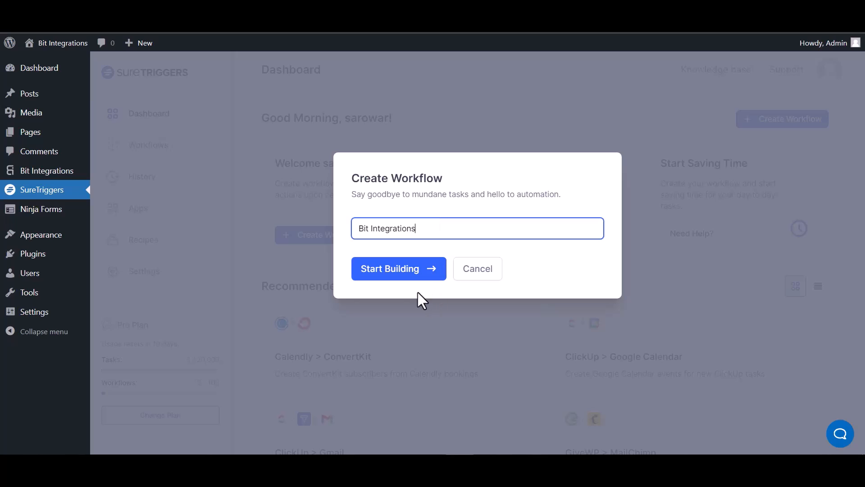
pyautogui.click(405, 273)
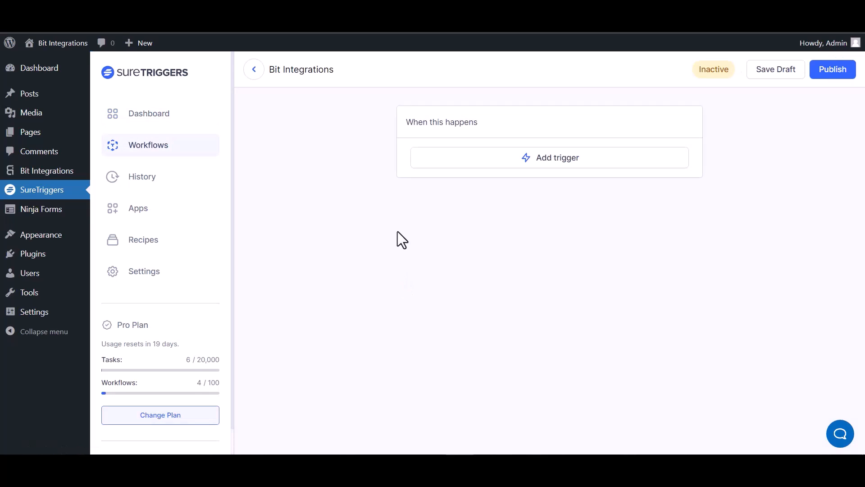
# Add a Webhooks Catch Webhook trigger and paste its URL into the Bit Integrations link
pyautogui.click(566, 163)
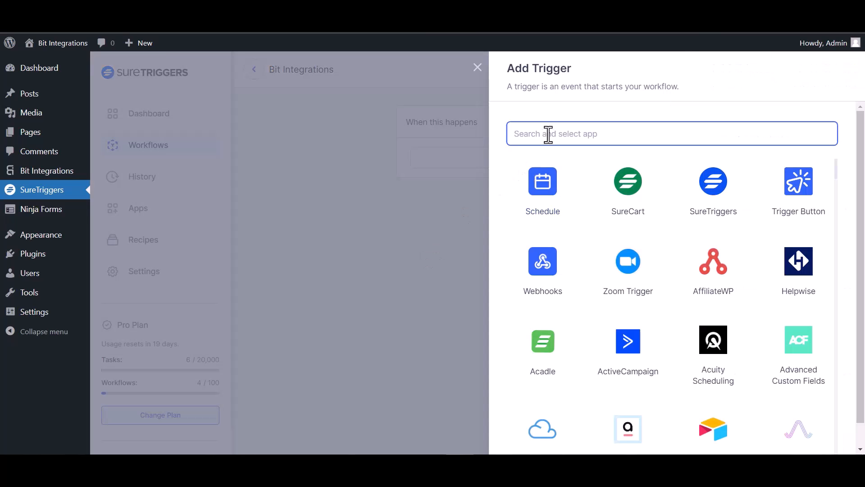
pyautogui.write('web')
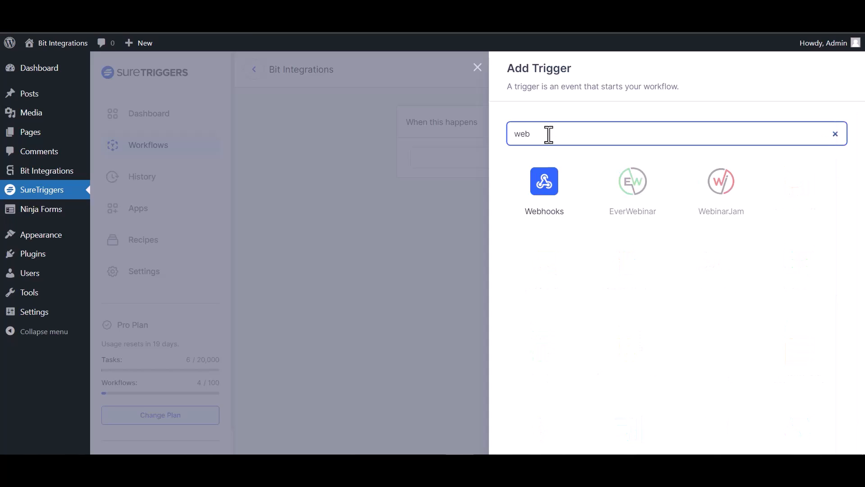
pyautogui.click(556, 201)
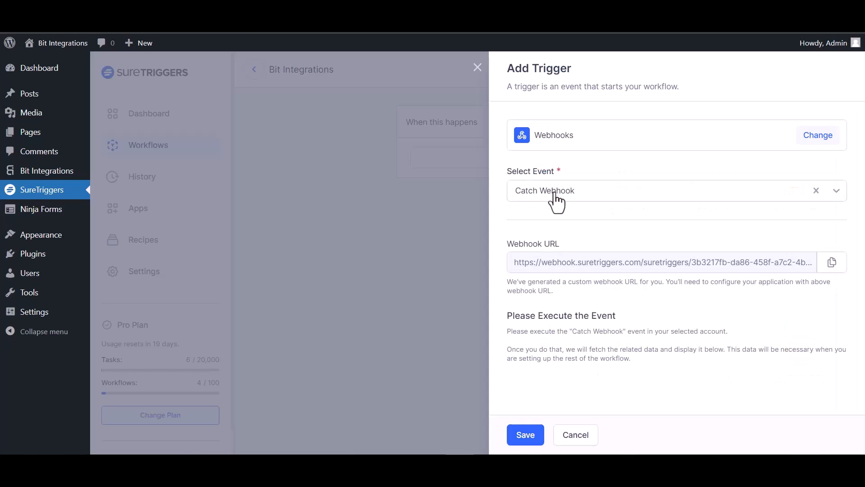
pyautogui.click(823, 263)
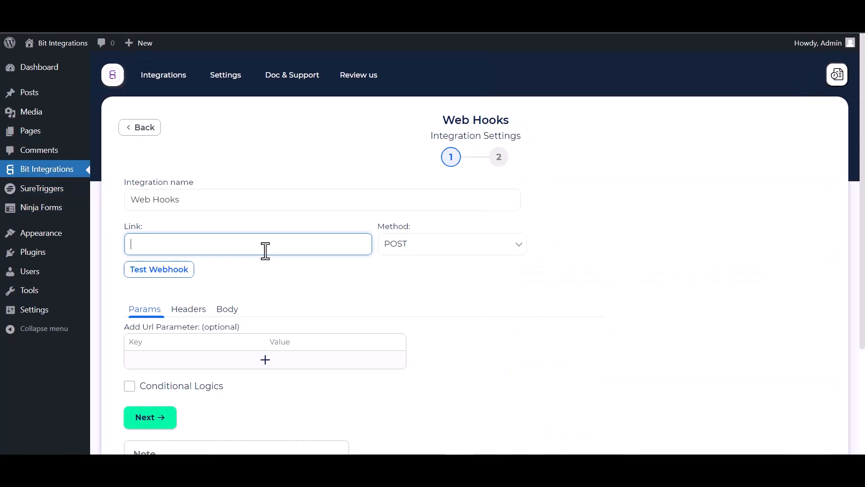
pyautogui.hotkey('ctrl', 'v')
# Send all form data as application/json in the body and fire a test webhook request
pyautogui.click(228, 310)
pyautogui.scroll(-3, 248, 301)
pyautogui.click(136, 231)
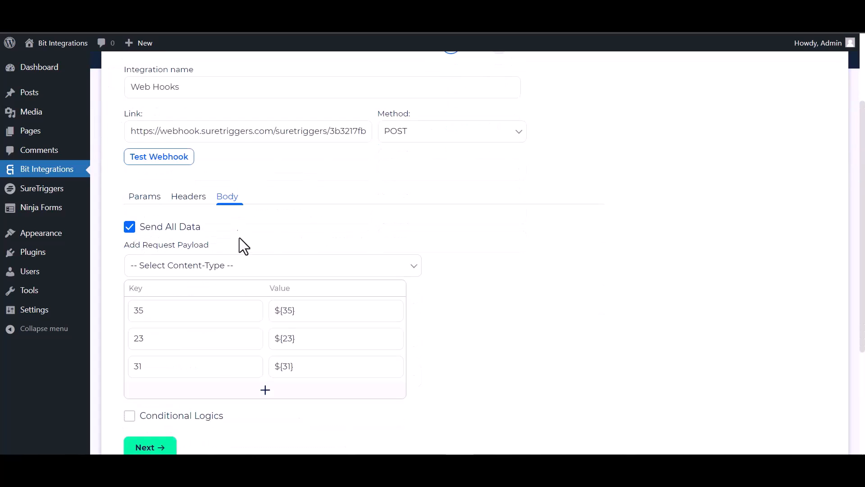
pyautogui.click(215, 268)
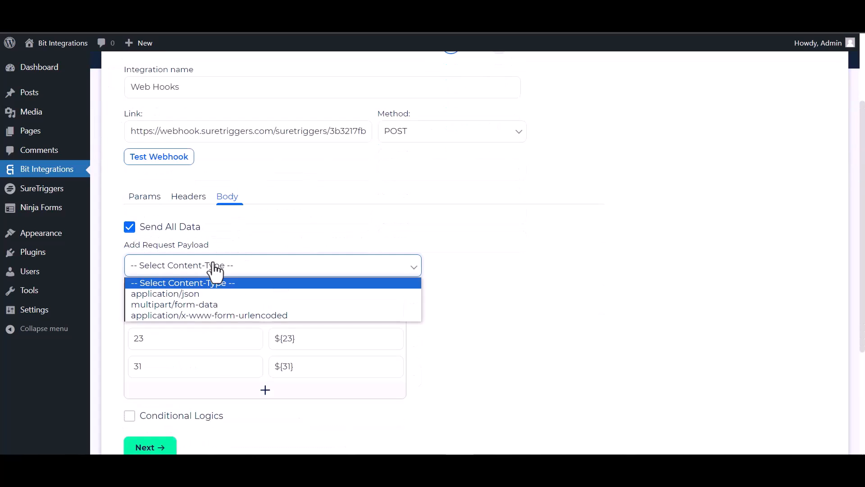
pyautogui.click(204, 296)
pyautogui.click(170, 161)
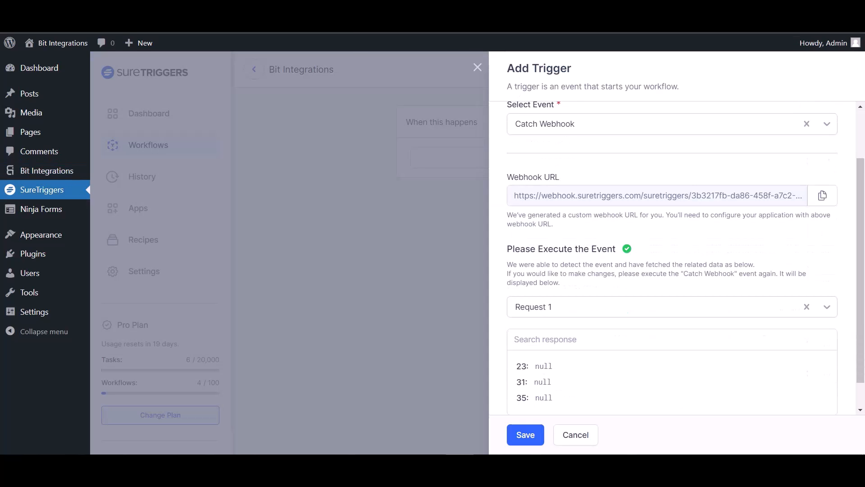
# Save the webhook trigger with its captured request, then enable conditional logic in Bit Integrations
pyautogui.scroll(-1, 569, 356)
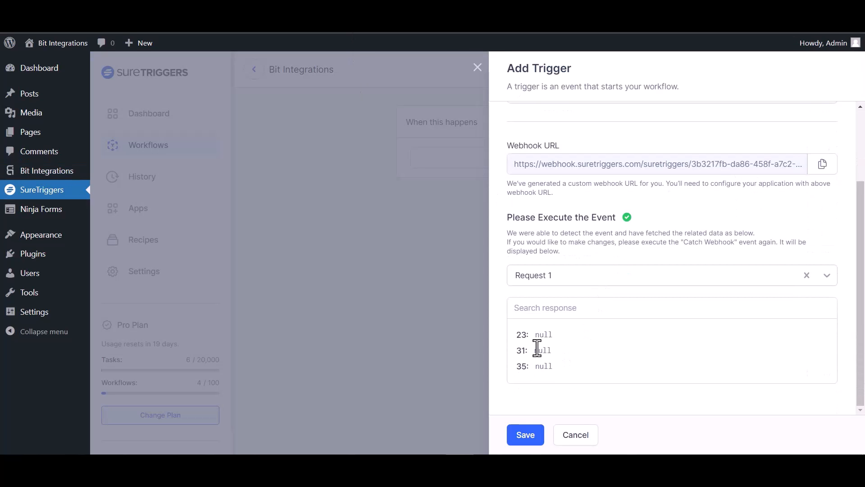
pyautogui.click(525, 435)
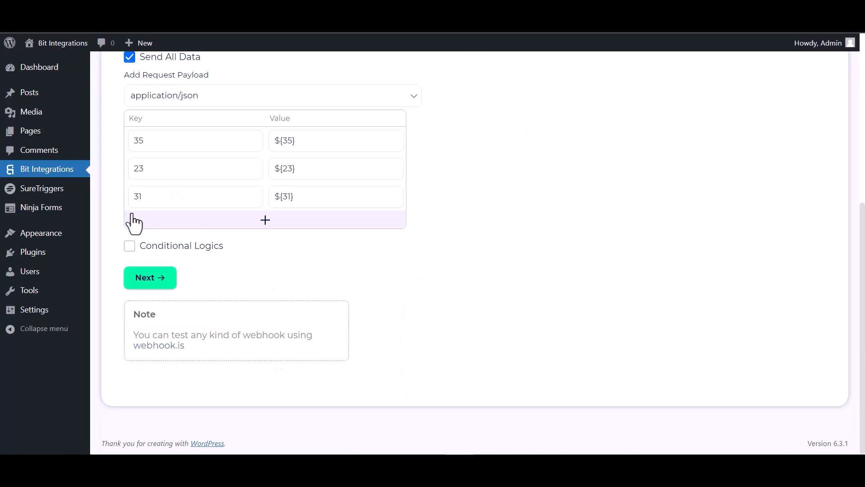
pyautogui.click(129, 247)
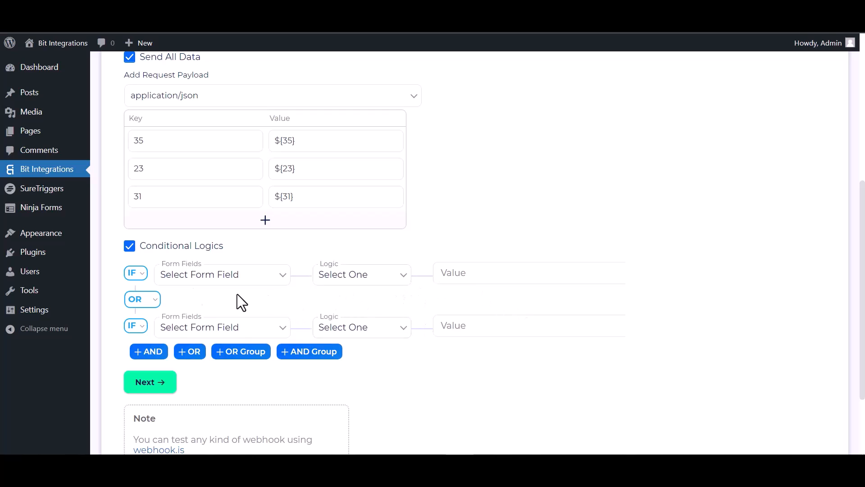
# Turn conditional logic back off and finish and save the webhook integration
pyautogui.click(129, 246)
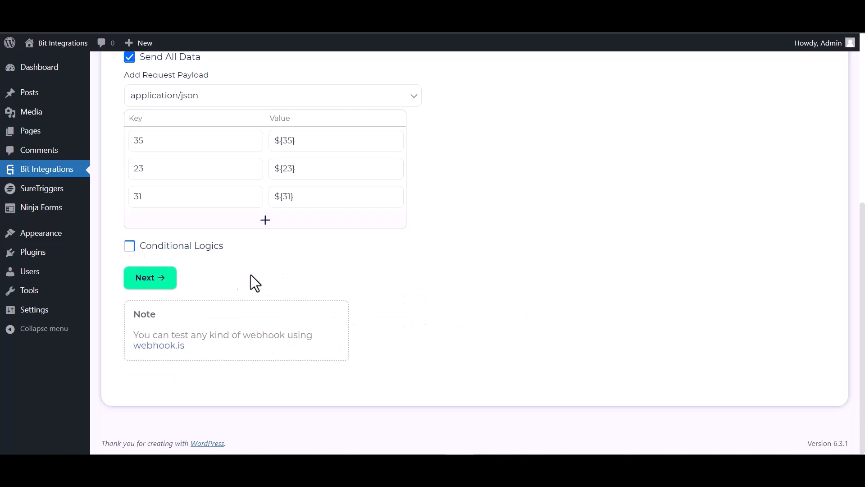
pyautogui.click(155, 284)
pyautogui.click(453, 206)
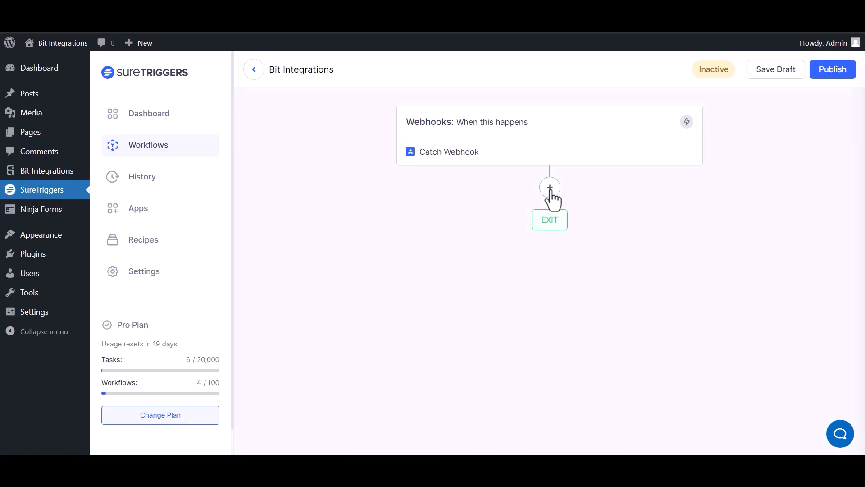
# Add an action step after Catch Webhook and choose AirTable via an 'air' search
pyautogui.click(550, 188)
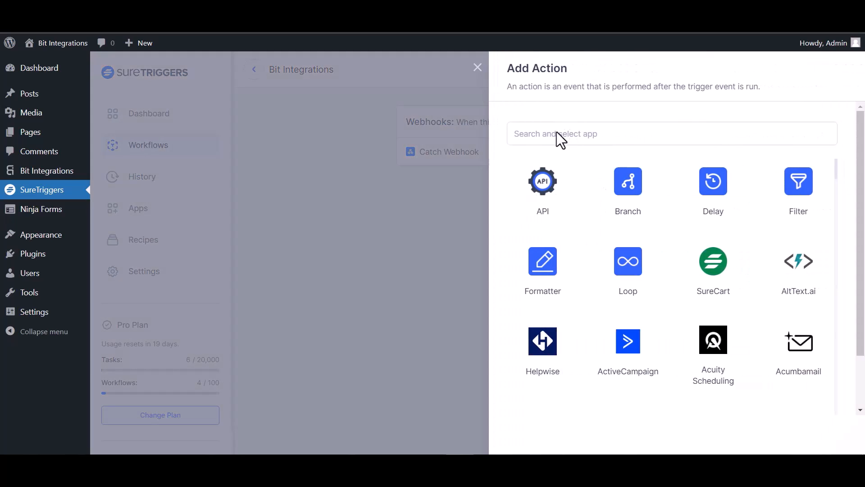
pyautogui.click(570, 138)
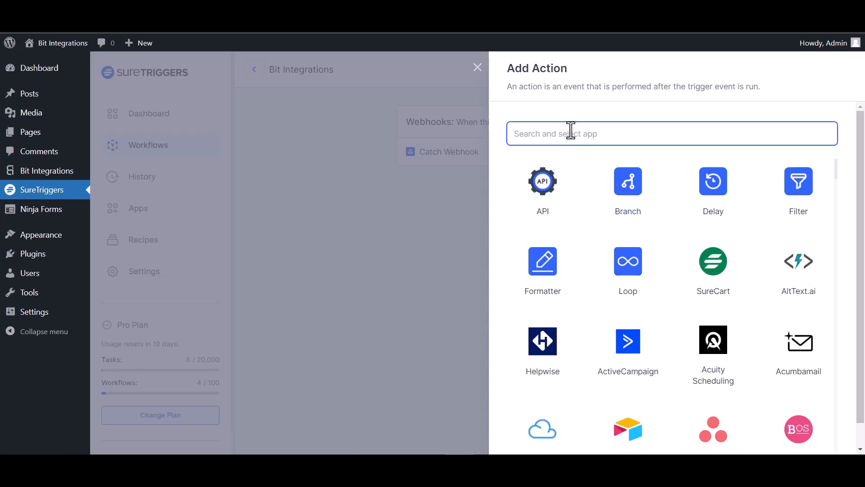
pyautogui.write('air')
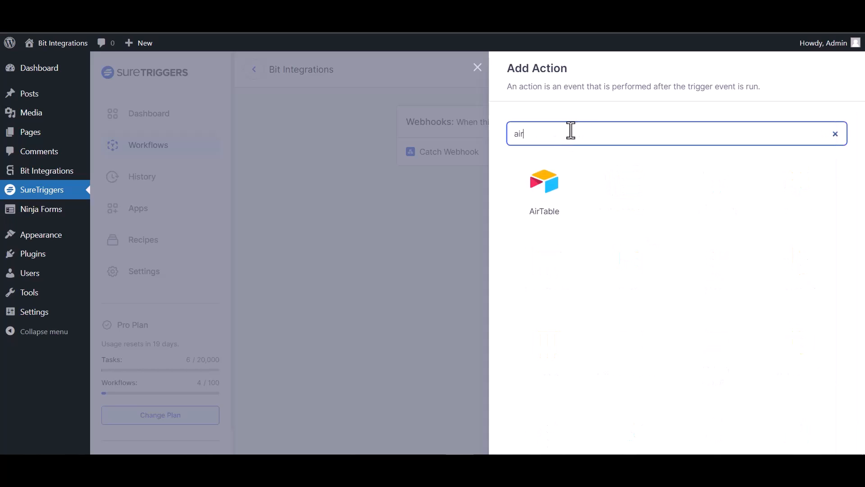
pyautogui.click(545, 184)
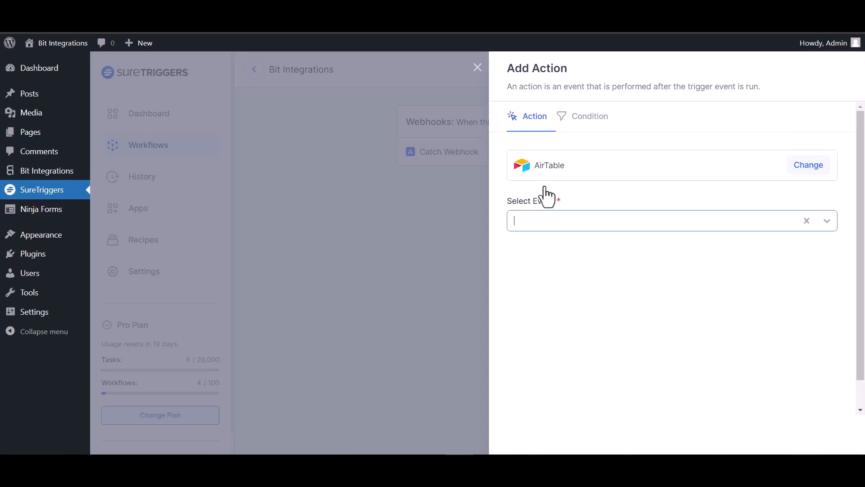
# Choose the Create Record event and the first AirTable connection
pyautogui.click(623, 224)
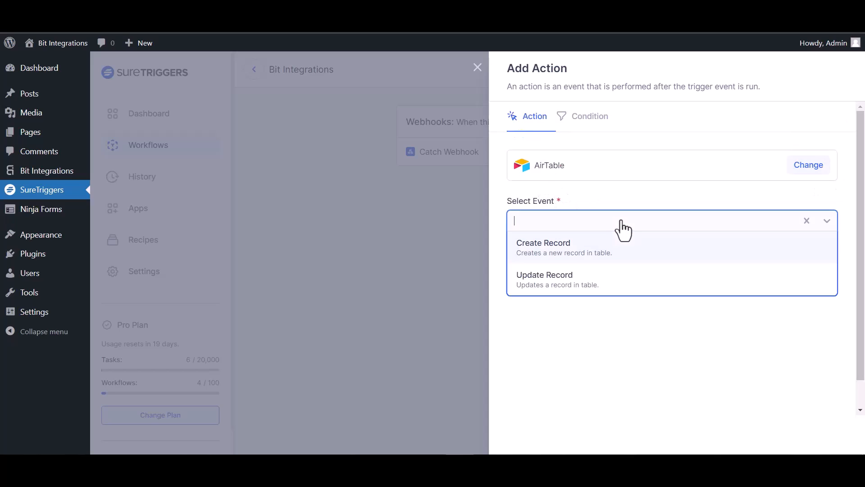
pyautogui.click(581, 255)
pyautogui.click(604, 276)
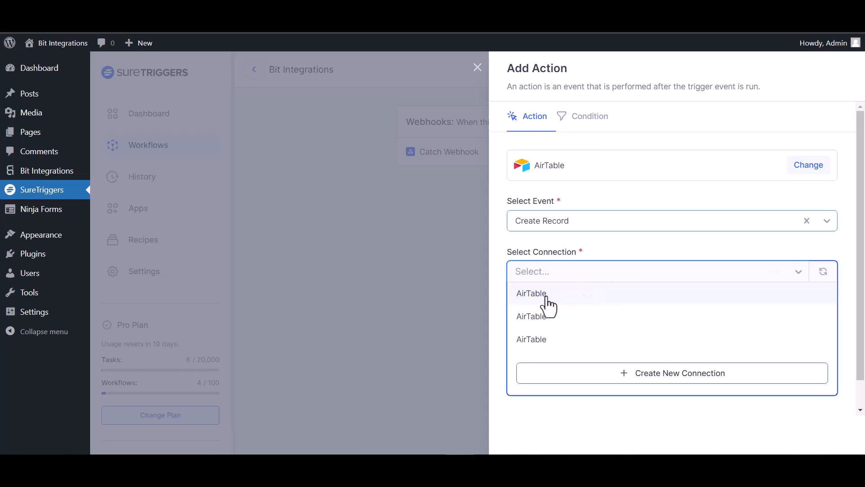
pyautogui.click(547, 300)
pyautogui.scroll(-1, 556, 295)
# Select the 'bit integration' base and Table 1 as the target table
pyautogui.click(564, 318)
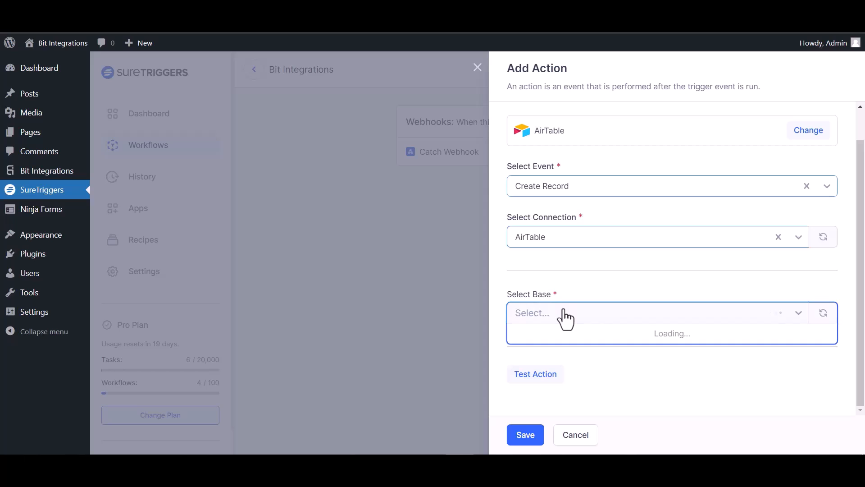
pyautogui.click(559, 343)
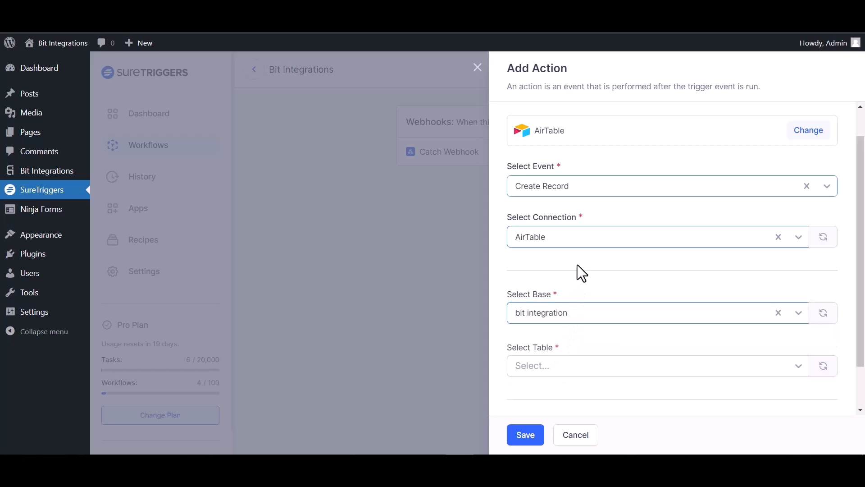
pyautogui.scroll(-1, 578, 265)
pyautogui.click(587, 315)
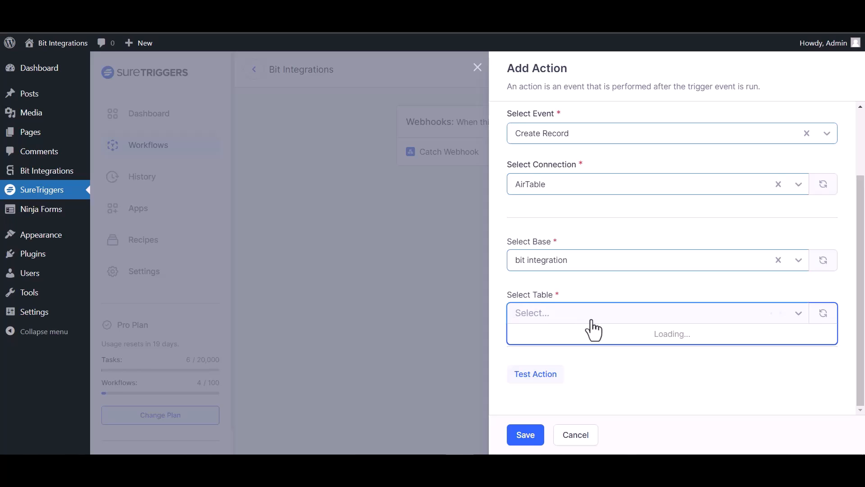
pyautogui.click(562, 334)
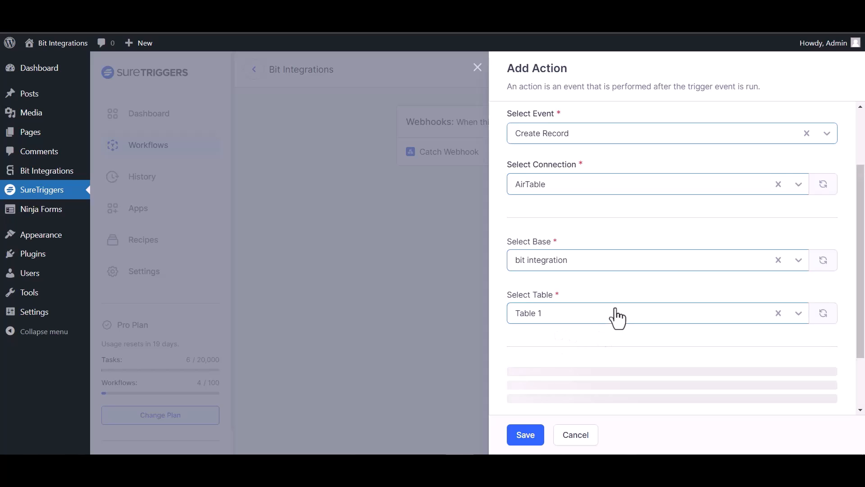
pyautogui.scroll(-2, 823, 286)
# Map webhook field {35} to Name and field {23} to Email
pyautogui.click(822, 268)
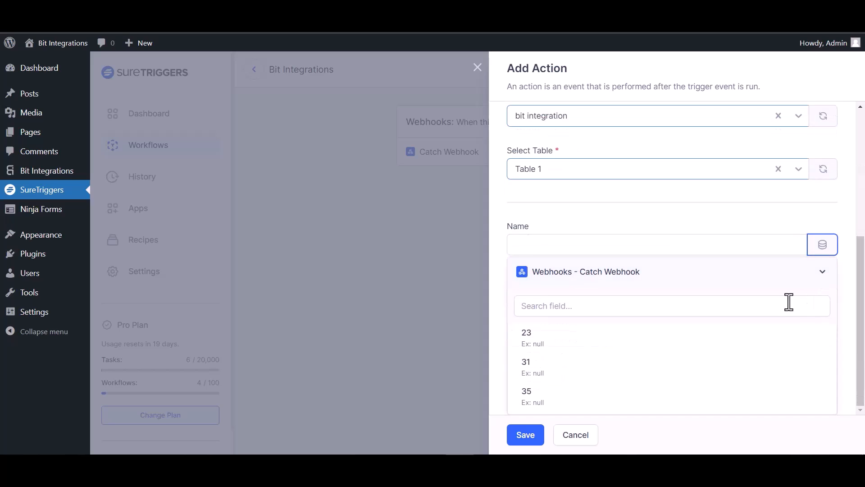
pyautogui.click(533, 401)
pyautogui.click(823, 315)
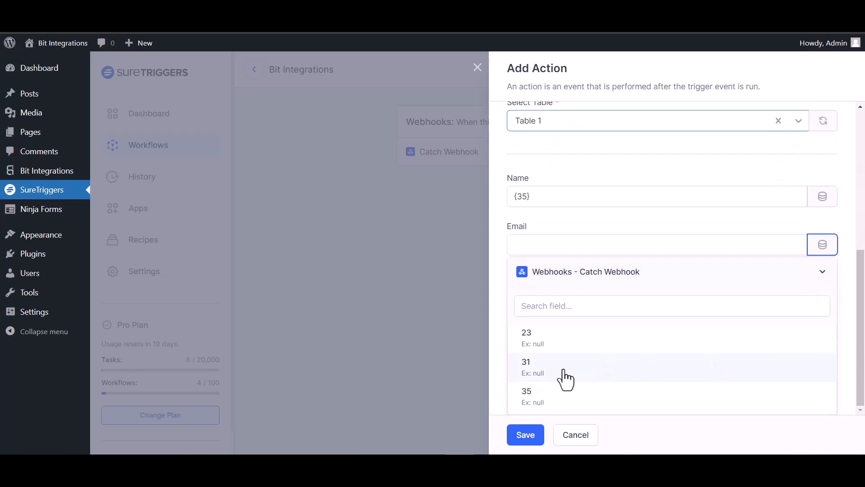
pyautogui.click(539, 348)
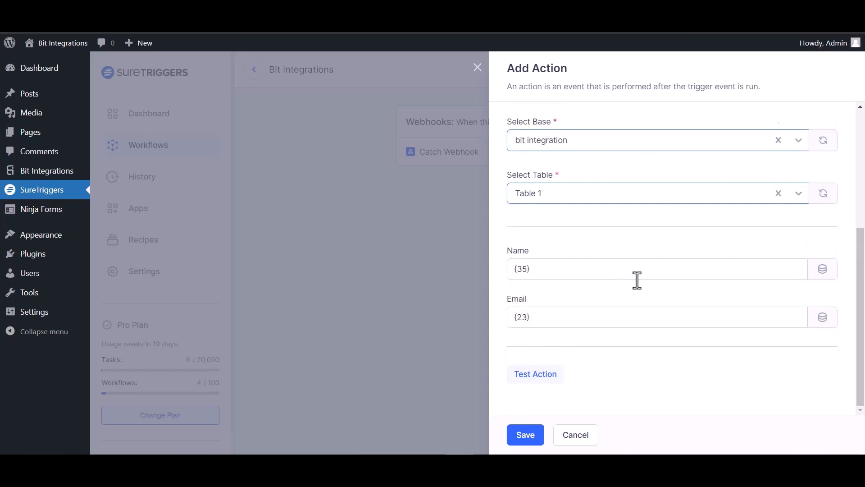
# Test and save the Create Record action, then publish the workflow
pyautogui.click(543, 376)
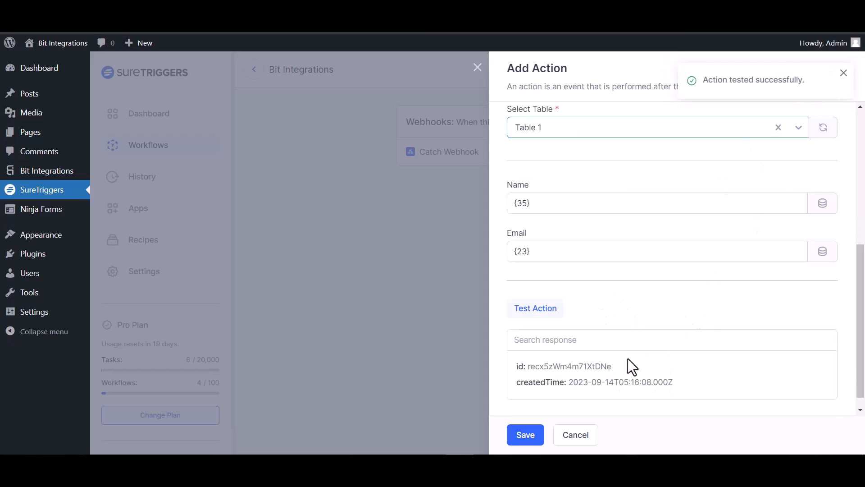
pyautogui.click(540, 434)
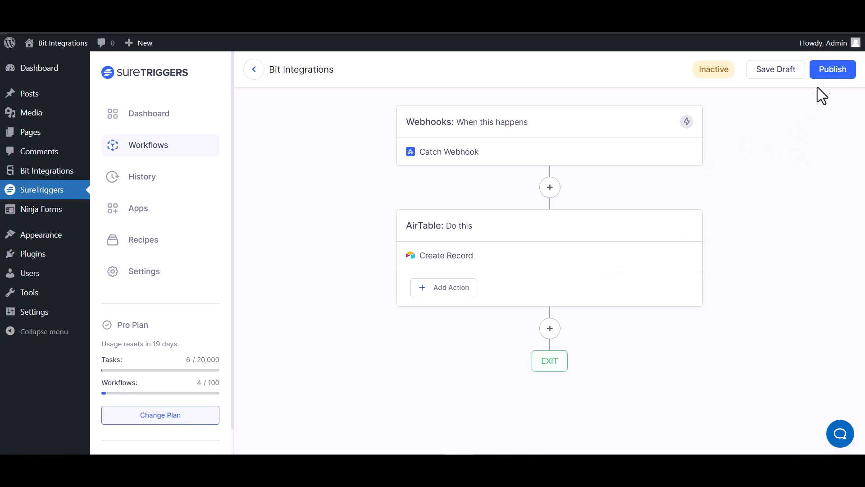
pyautogui.click(831, 72)
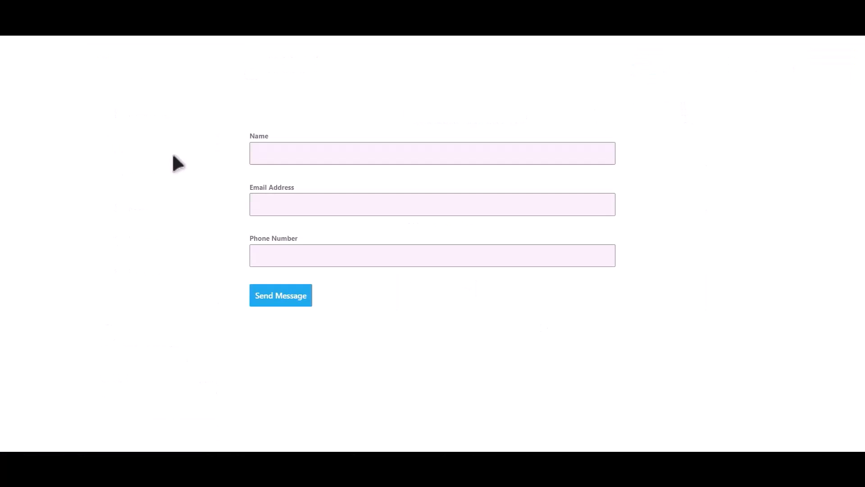
# Enter 'Bit Integrations' as the name, fill in an e-mail and phone number, and send the message
pyautogui.click(346, 148)
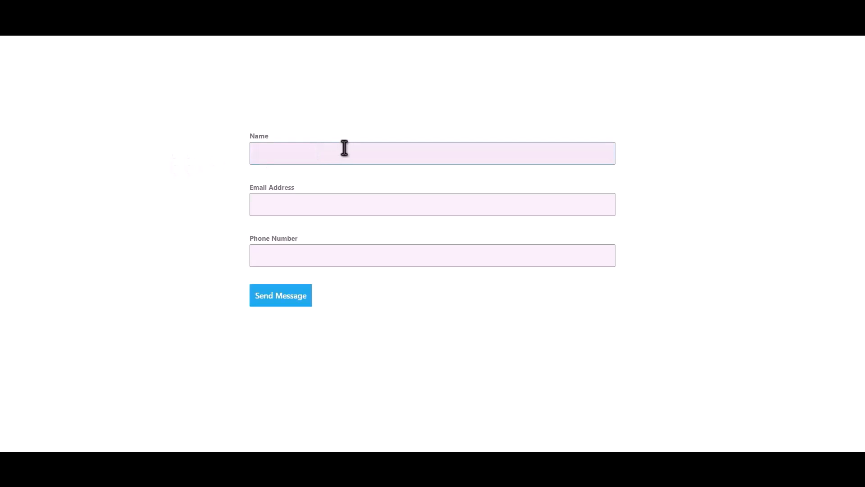
pyautogui.write('Bit Integrations')
pyautogui.press('Tab')
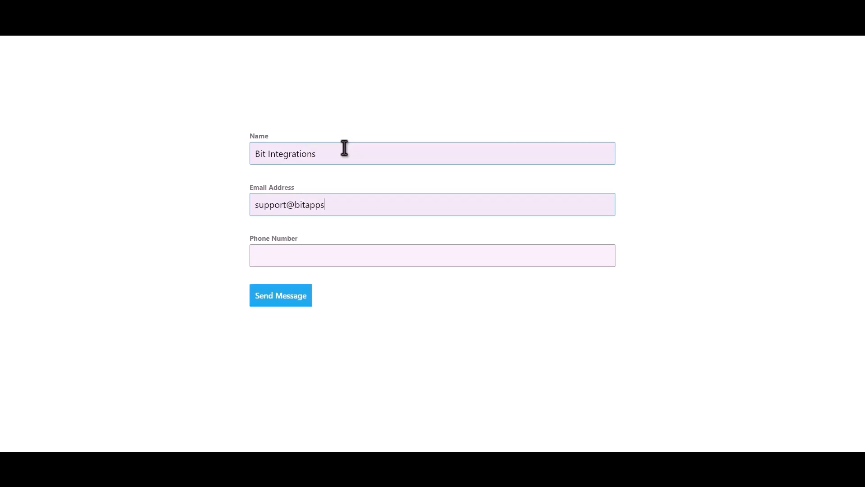
pyautogui.write('444555')
pyautogui.write('666')
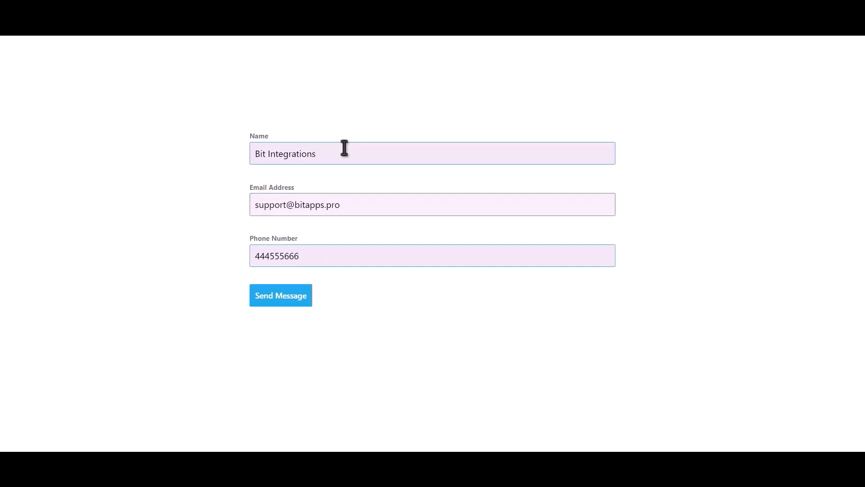
pyautogui.click(297, 296)
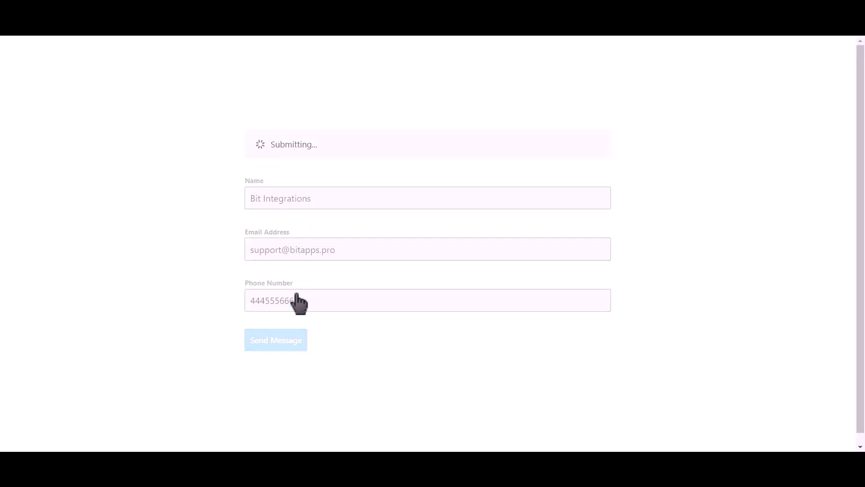